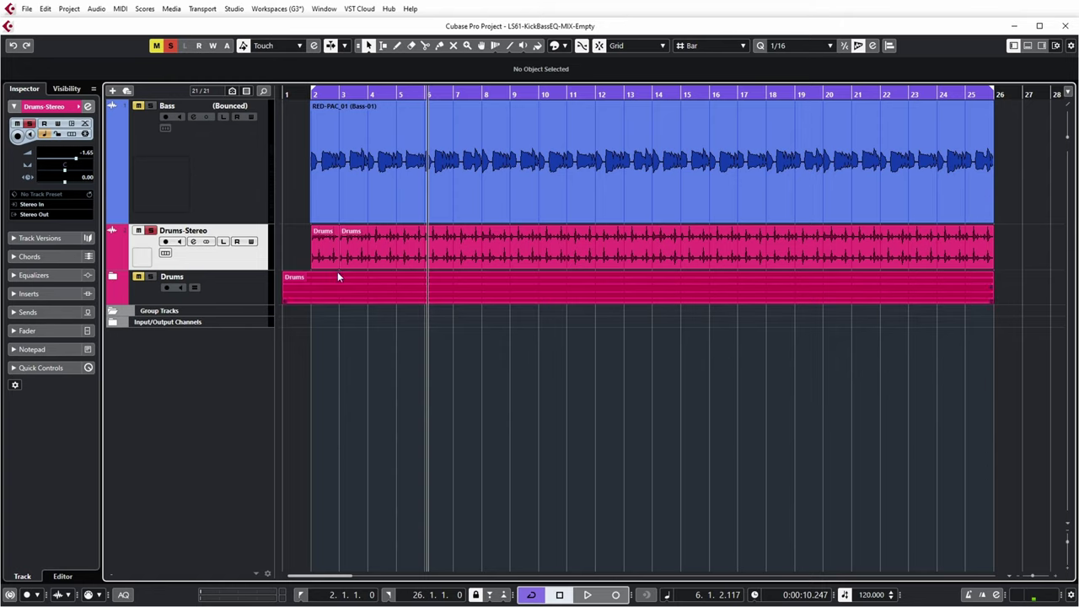
# Step: Play the soloed Drums-Stereo track from the start of the cycle range at bar 2 and stop playback
pyautogui.press('KP_1')
pyautogui.press('space')
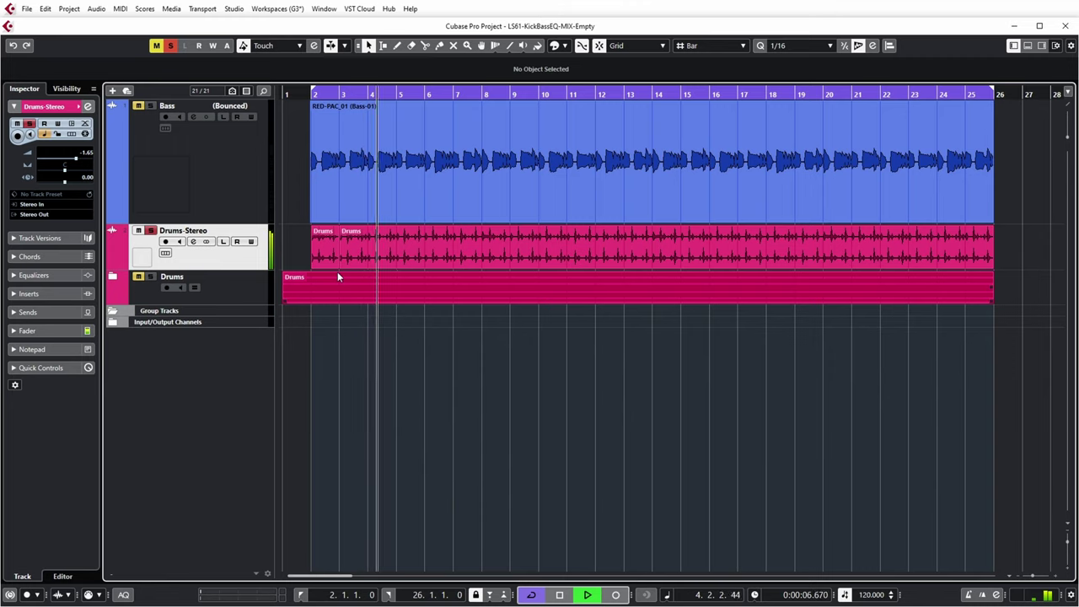
pyautogui.press('space')
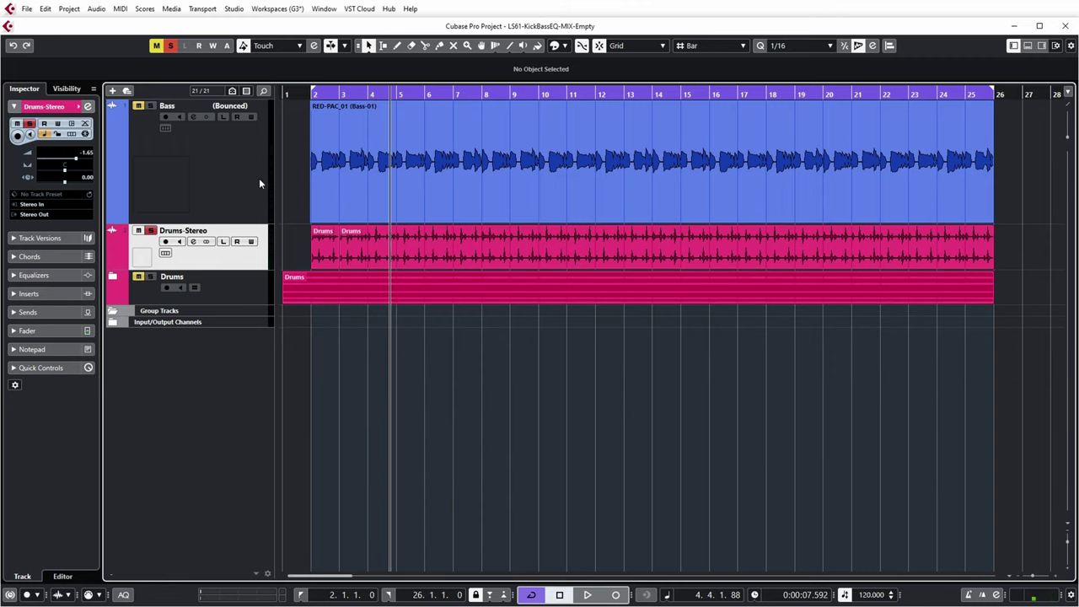
# Step: Expand the Drums folder to show its individual microphone tracks and groups, and select the Drums group track
pyautogui.click(114, 277)
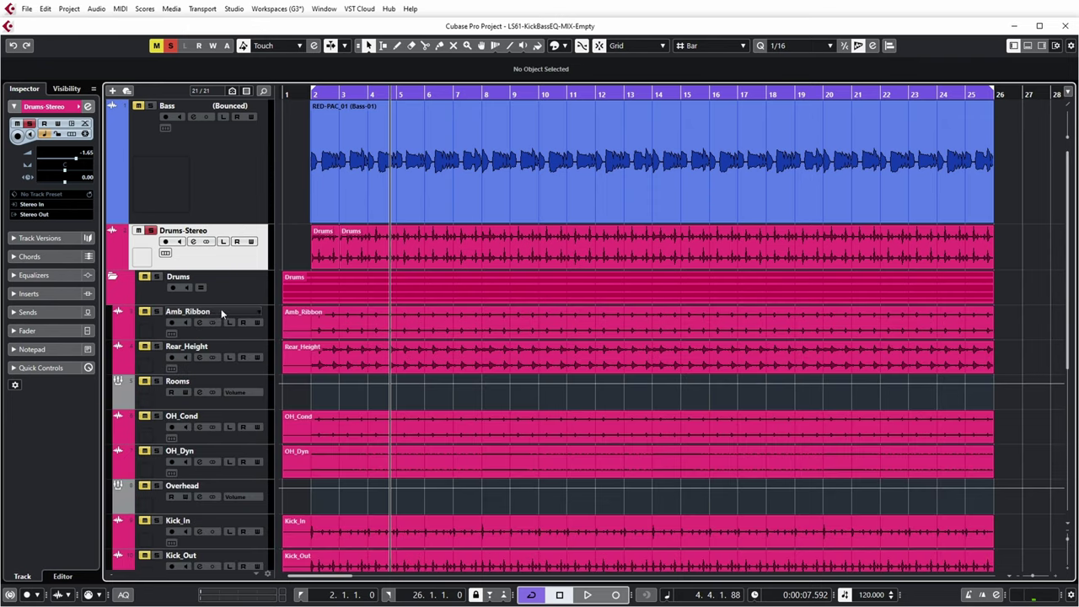
pyautogui.moveTo(1069, 220); pyautogui.dragTo(1064, 294)
pyautogui.scroll(-5, 247, 282)
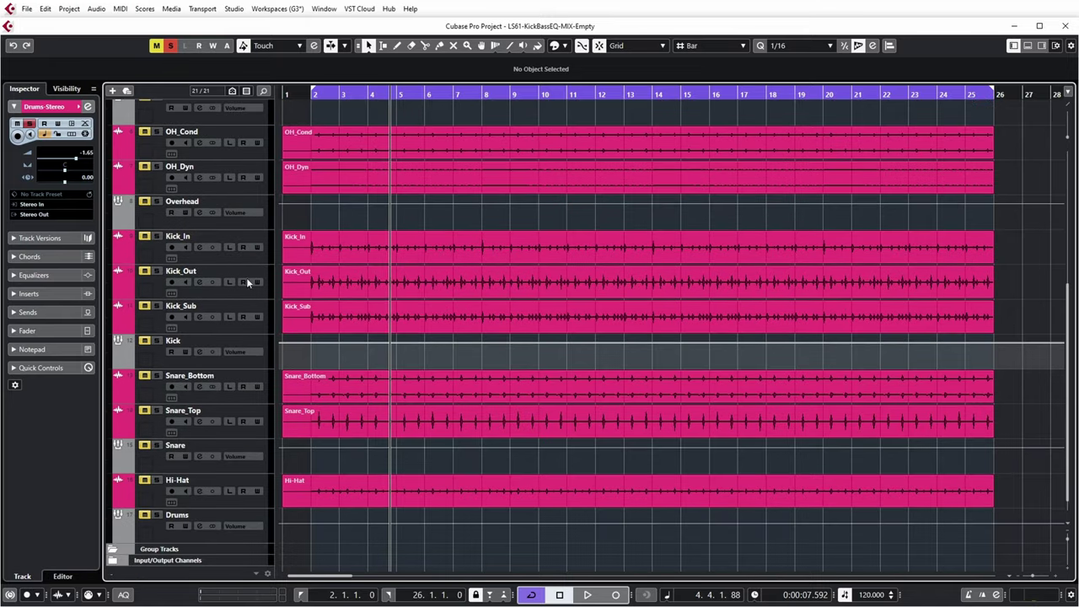
pyautogui.scroll(-1, 262, 411)
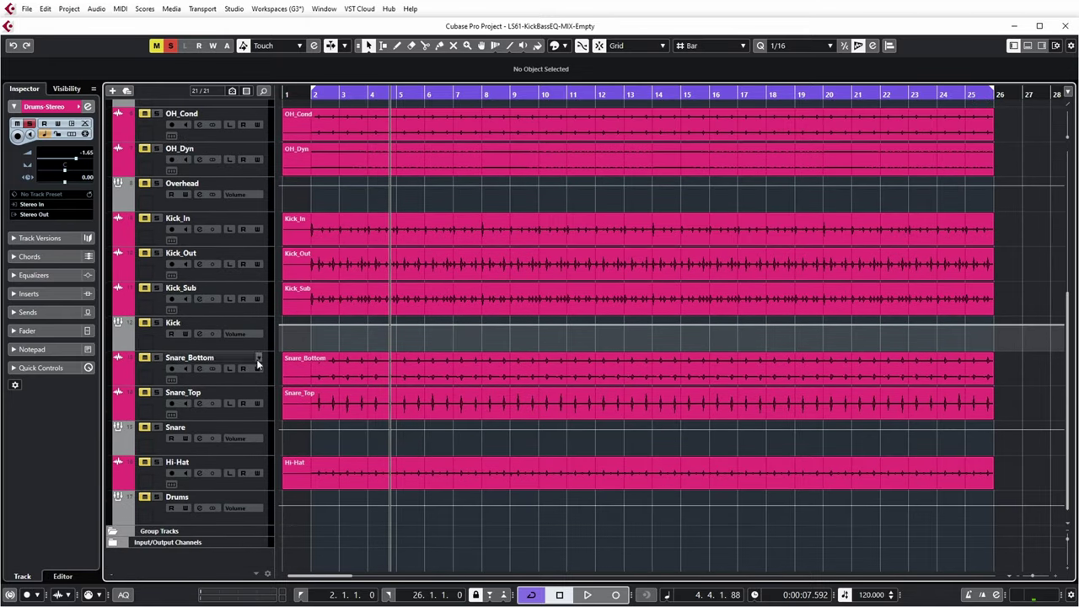
pyautogui.click(263, 523)
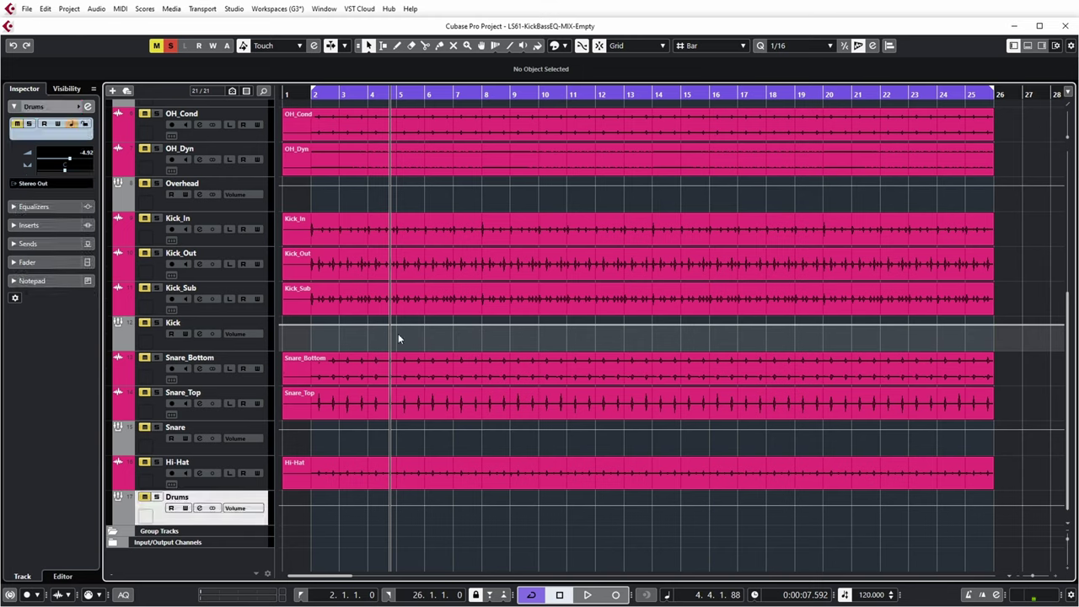
# Step: Solo the Kick group along with the Bass track and play the raw recordings from bar 2
pyautogui.click(156, 323)
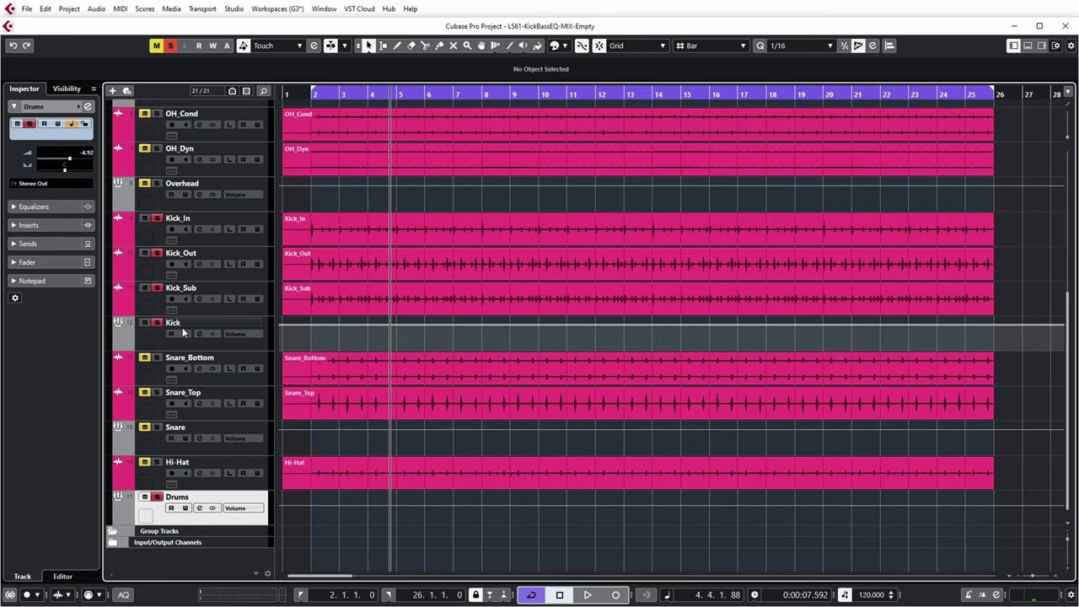
pyautogui.scroll(5, 209, 333)
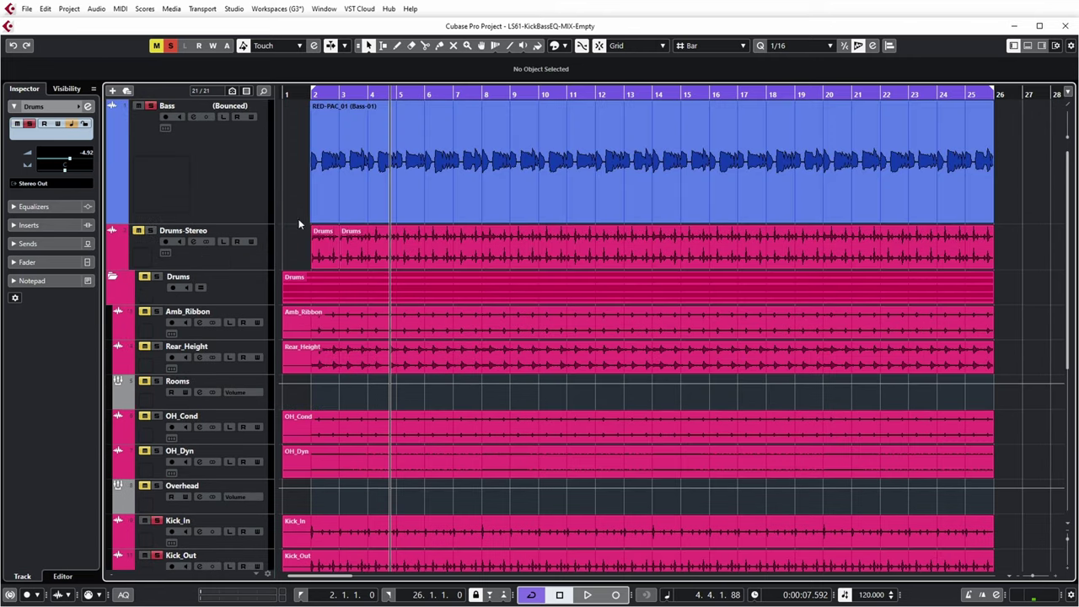
pyautogui.scroll(-5, 511, 243)
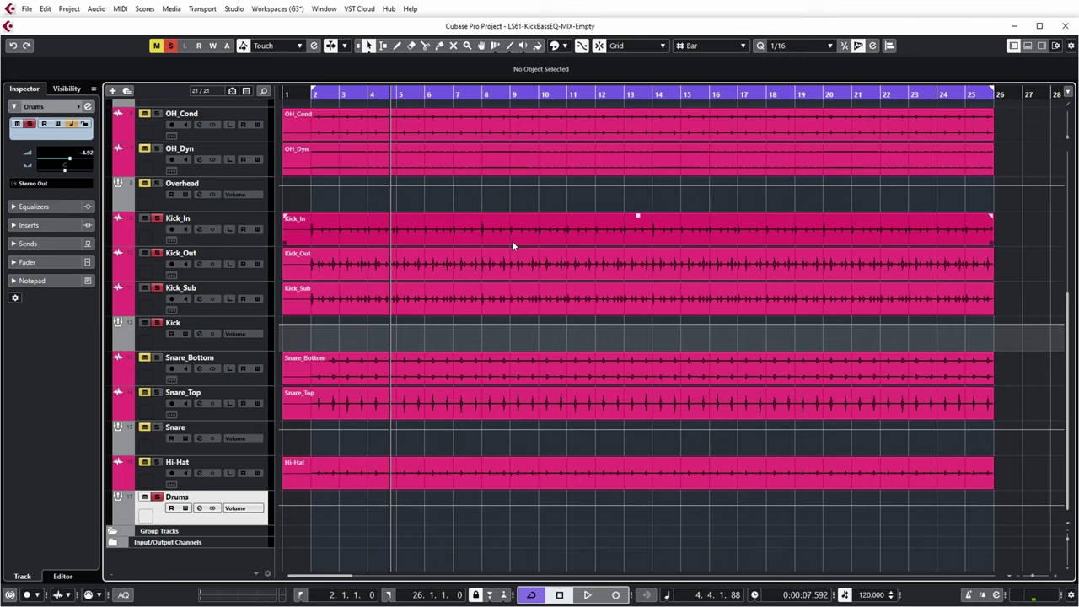
pyautogui.press('KP_1')
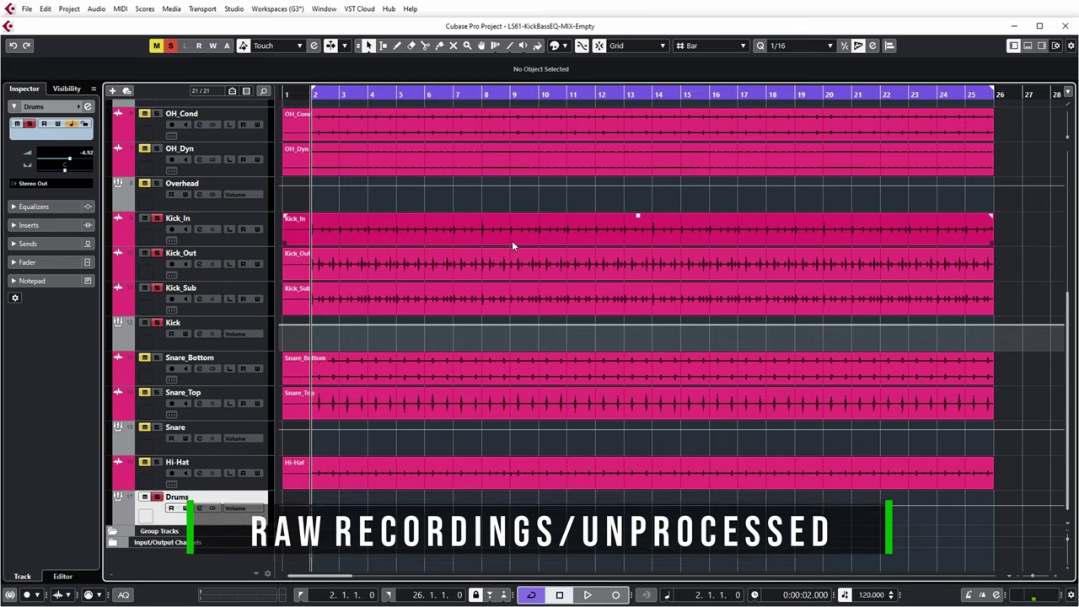
pyautogui.press('space')
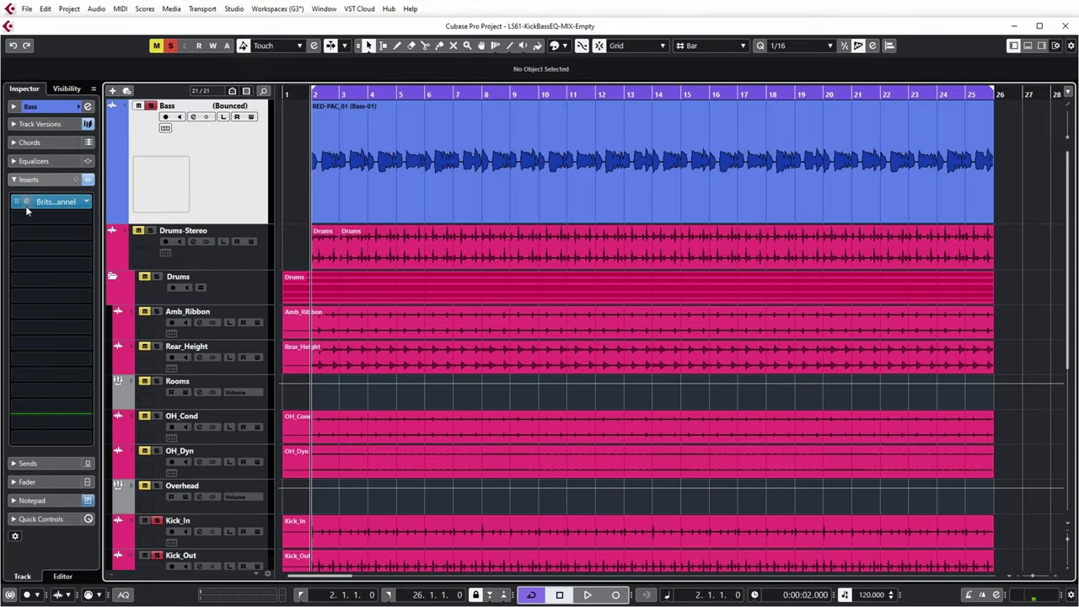
# Step: Check the Bass track's Britson Channel insert, close it, and add Pro-Q 3 in the second insert slot
pyautogui.click(28, 202)
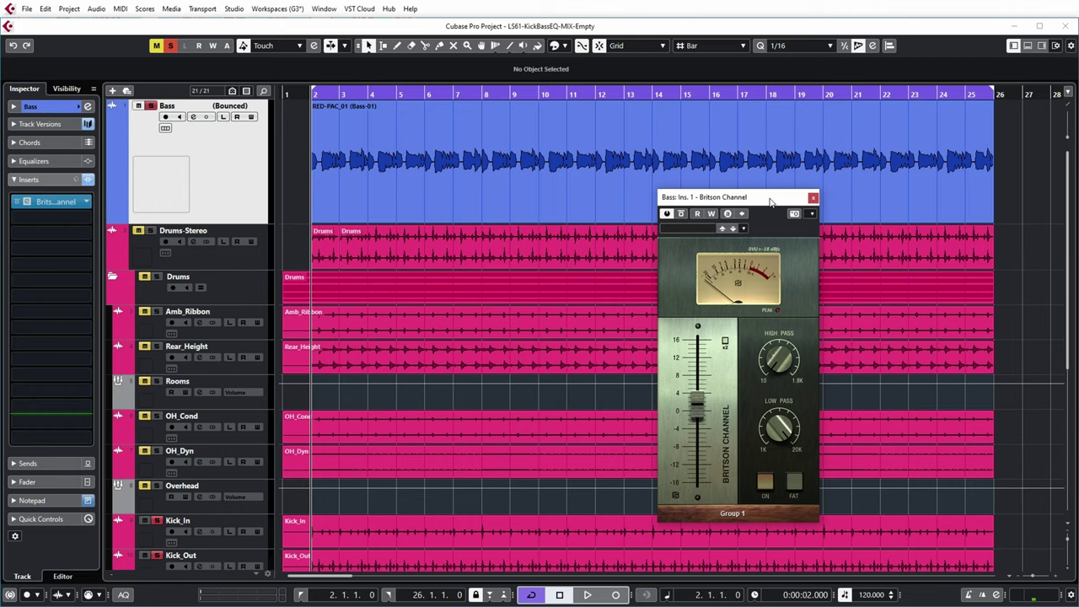
pyautogui.click(813, 198)
pyautogui.click(86, 203)
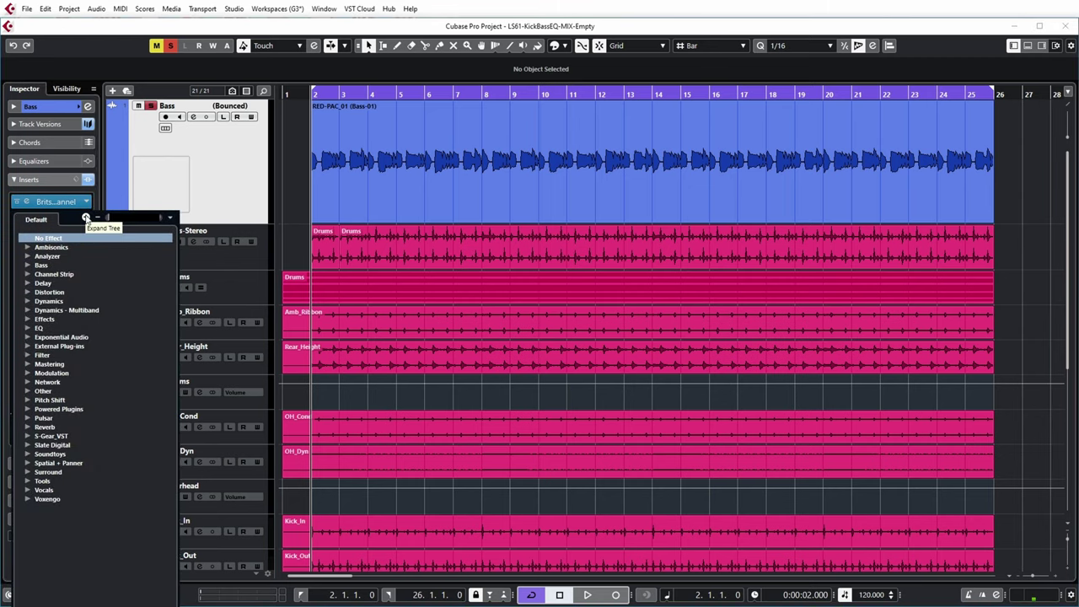
pyautogui.write('pro')
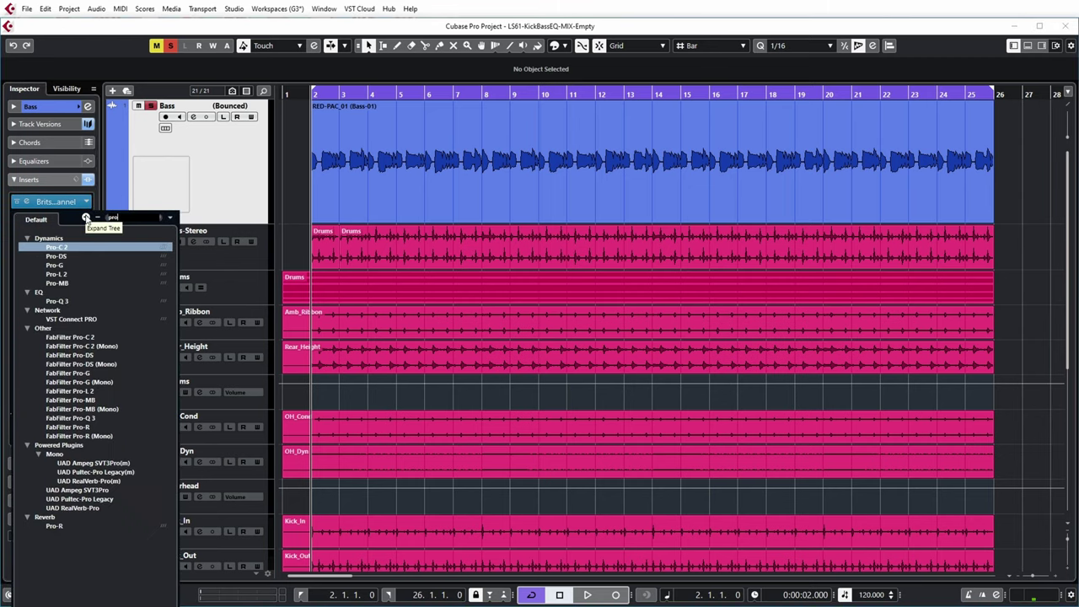
pyautogui.click(70, 303)
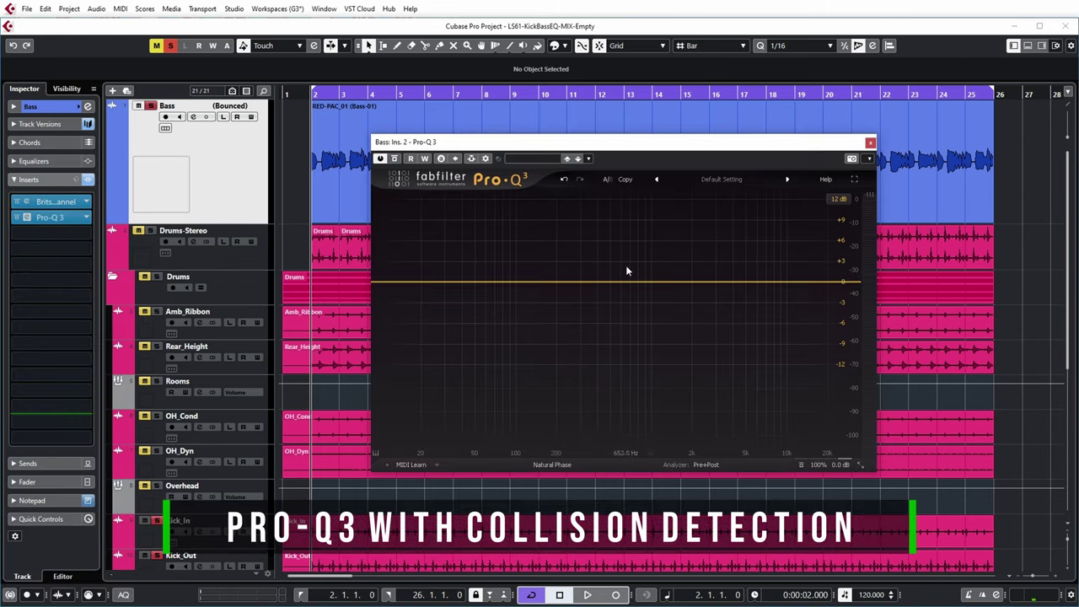
# Step: Play the project to examine the bass frequency spectrum in Pro-Q 3, and stop playback
pyautogui.press('space')
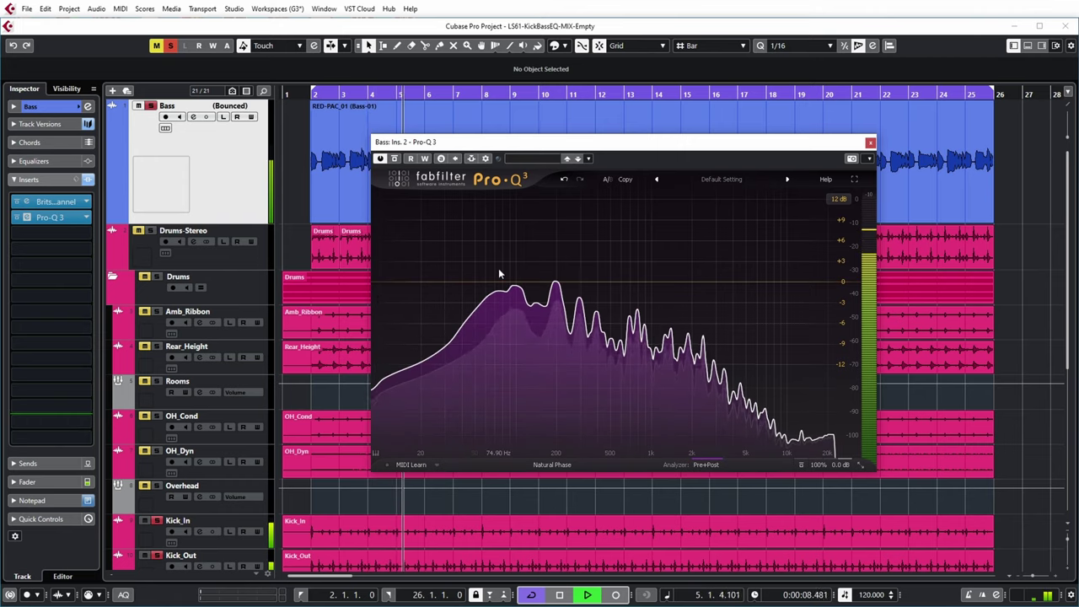
pyautogui.moveTo(537, 304)
pyautogui.press('space')
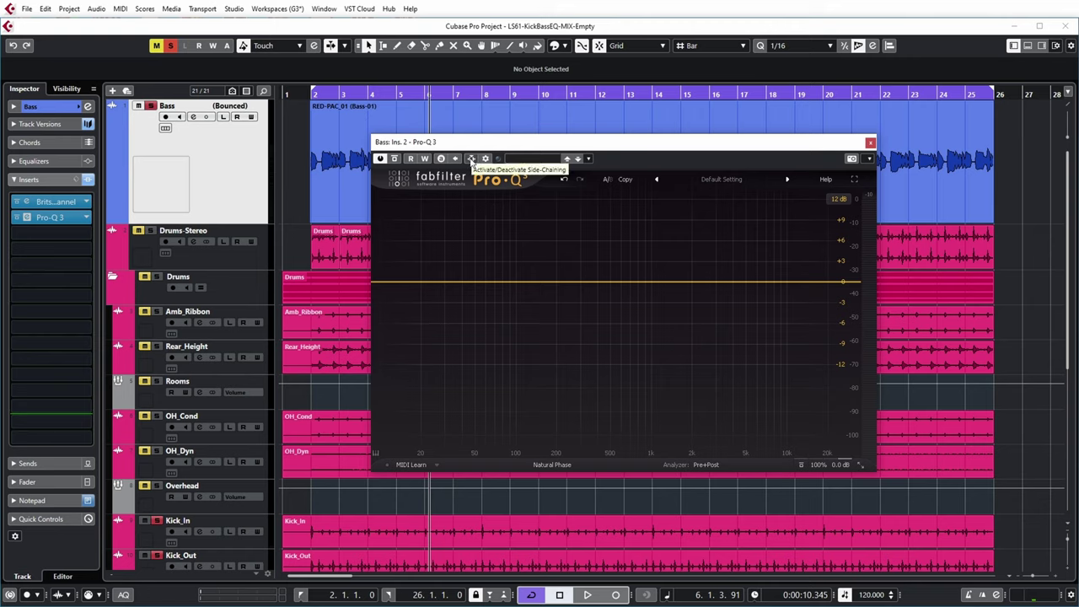
# Step: Activate side-chaining on the bass Pro-Q 3 with Kick as source and enable the Side Chain spectrum in its analyzer
pyautogui.click(471, 159)
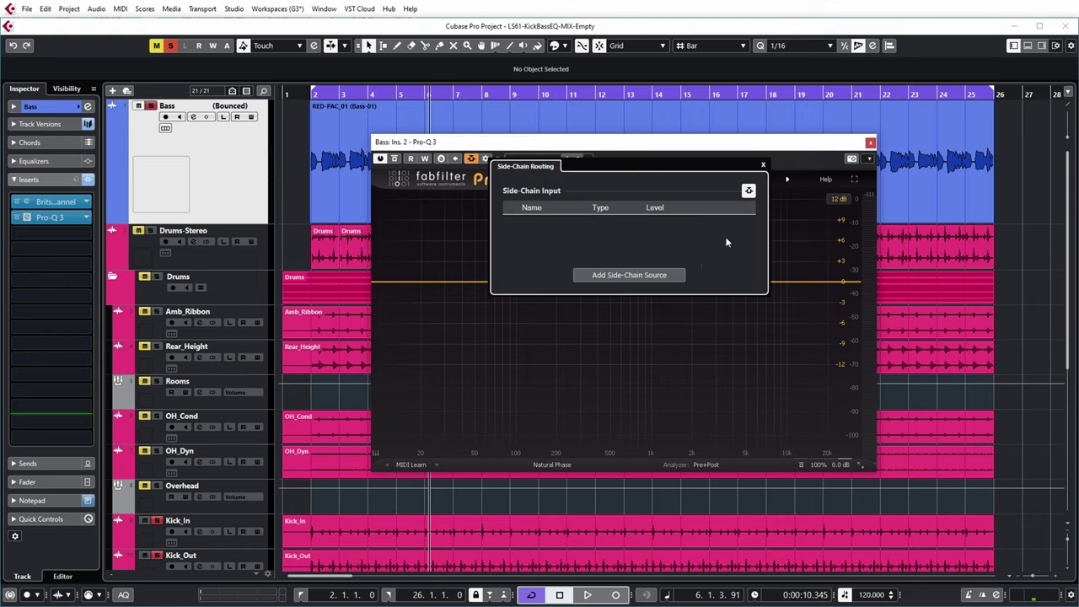
pyautogui.click(632, 279)
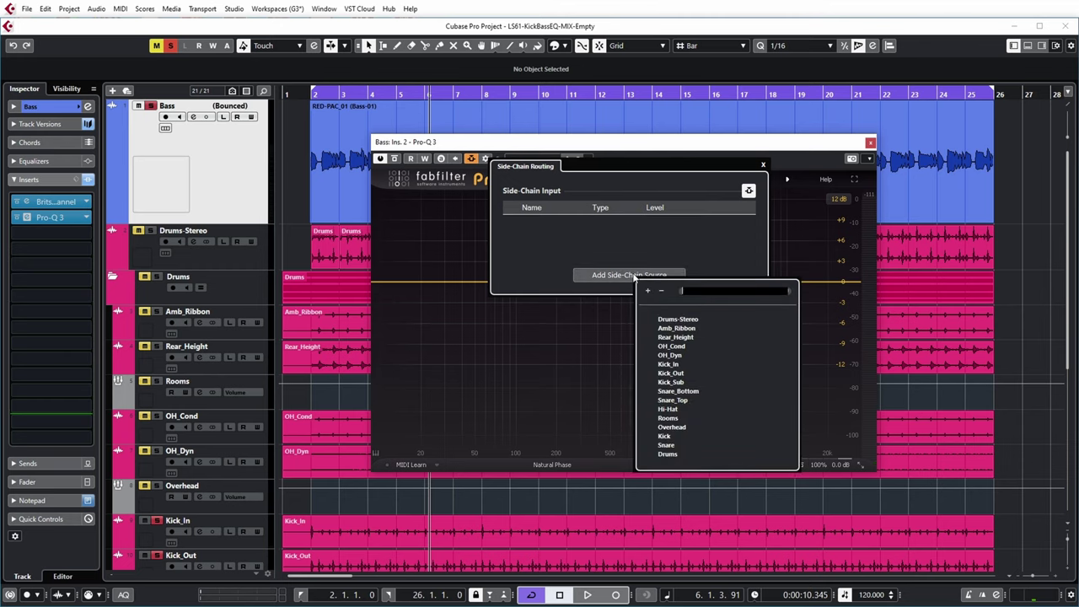
pyautogui.click(668, 436)
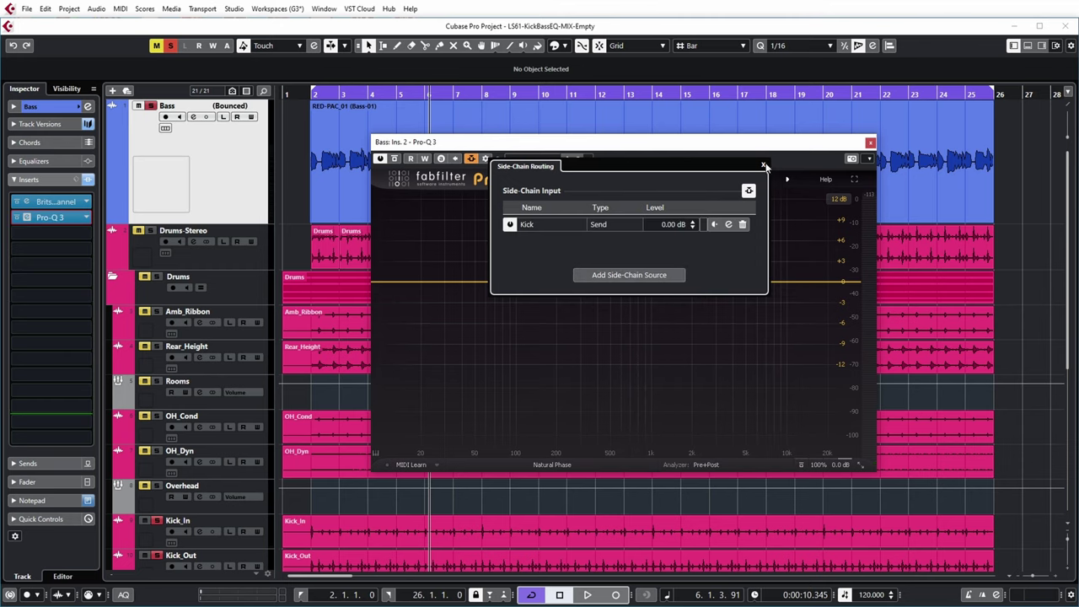
pyautogui.click(763, 164)
pyautogui.click(706, 464)
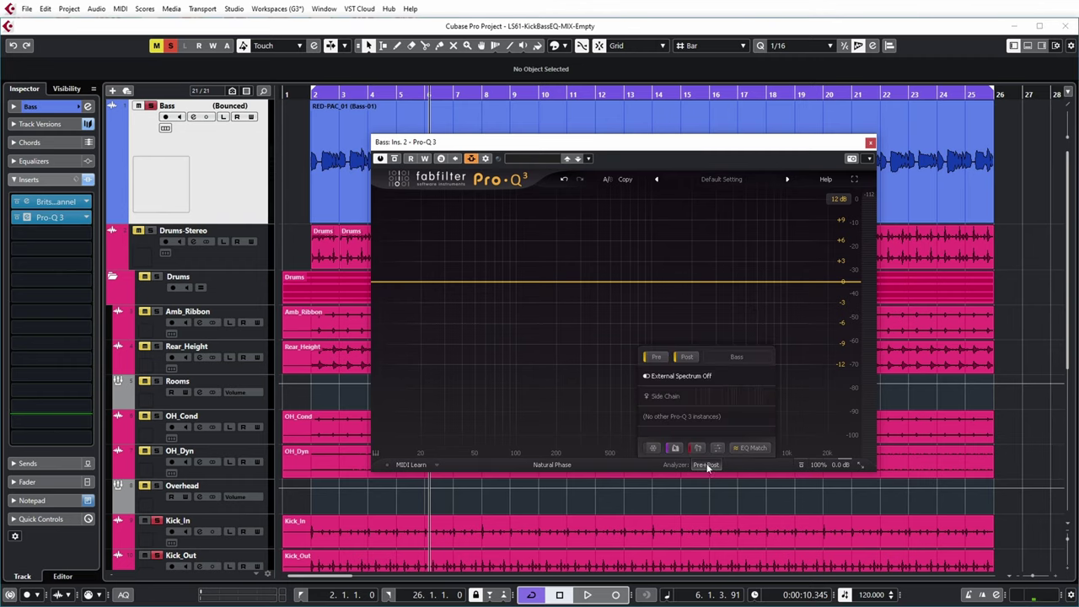
pyautogui.click(658, 397)
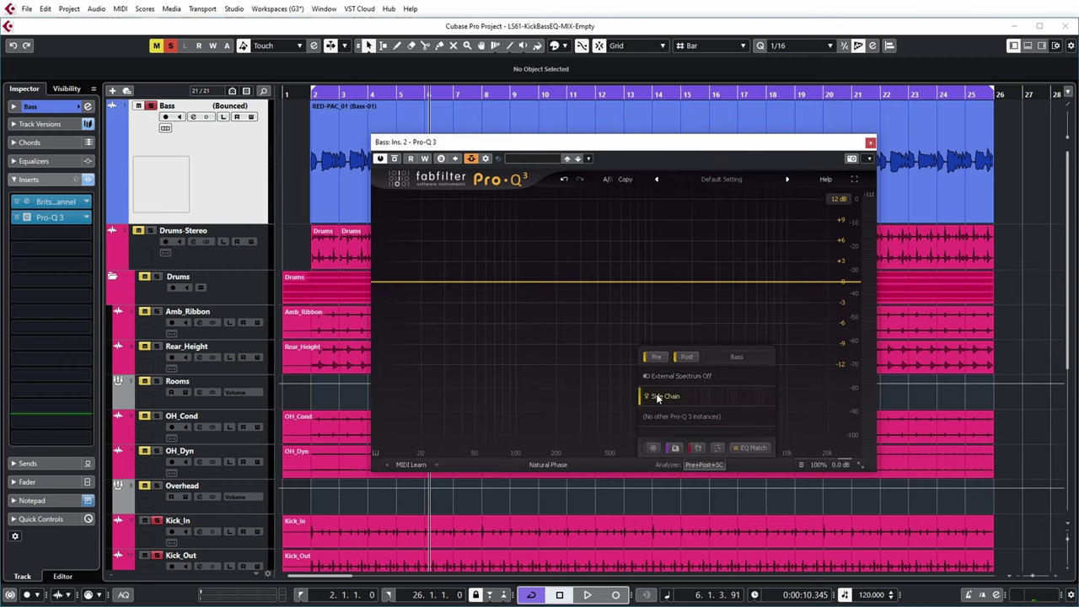
# Step: Play the kick and bass from bar 2 and examine the highlighted frequency collisions in the bass Pro-Q 3
pyautogui.press('space')
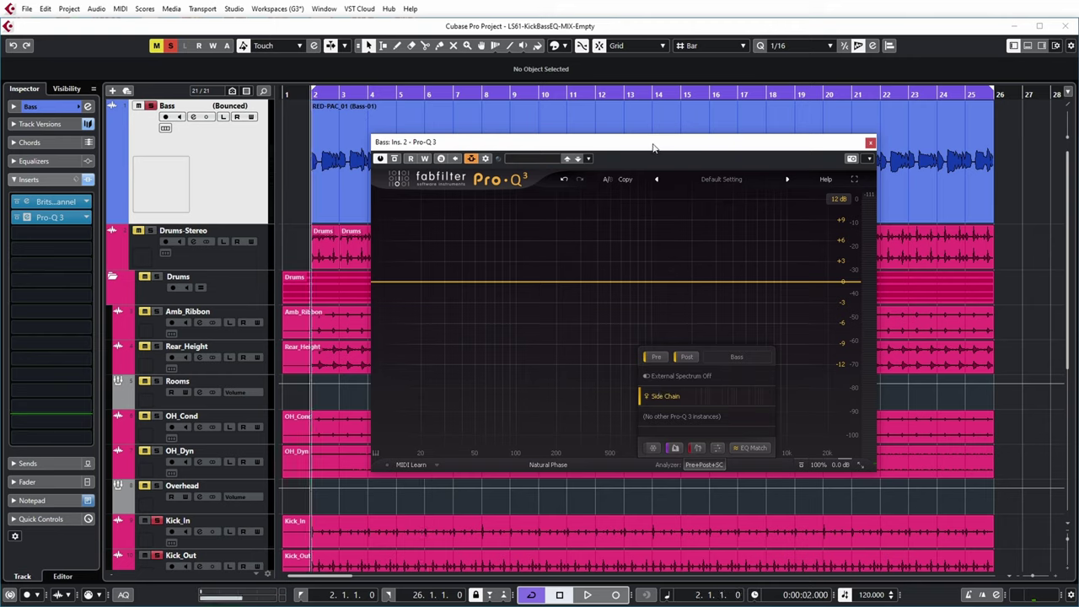
pyautogui.press('space')
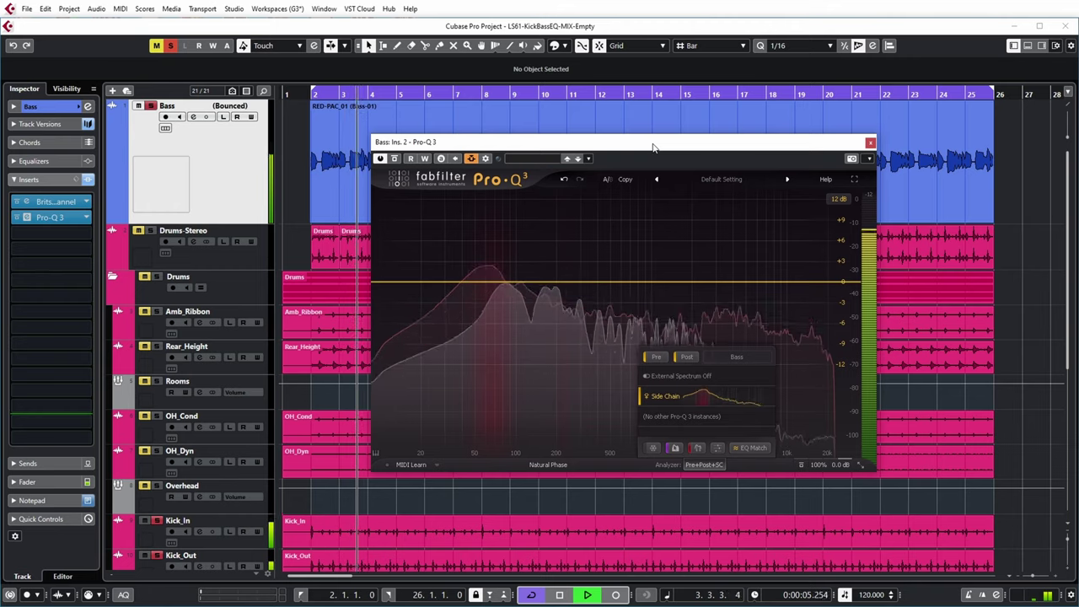
pyautogui.press('space')
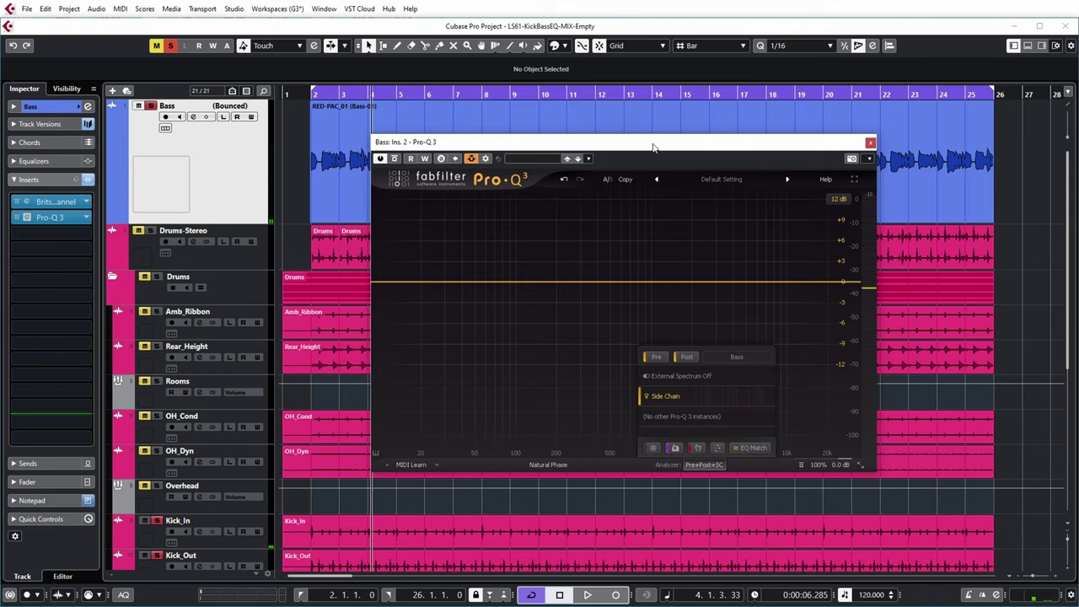
pyautogui.press('KP_1')
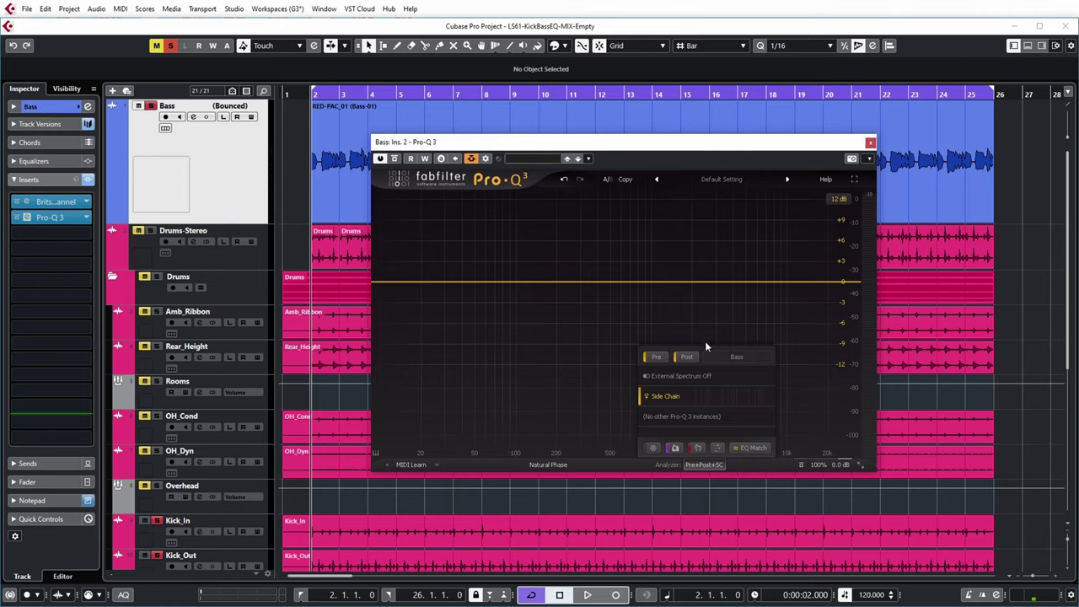
pyautogui.moveTo(698, 449)
pyautogui.press('space')
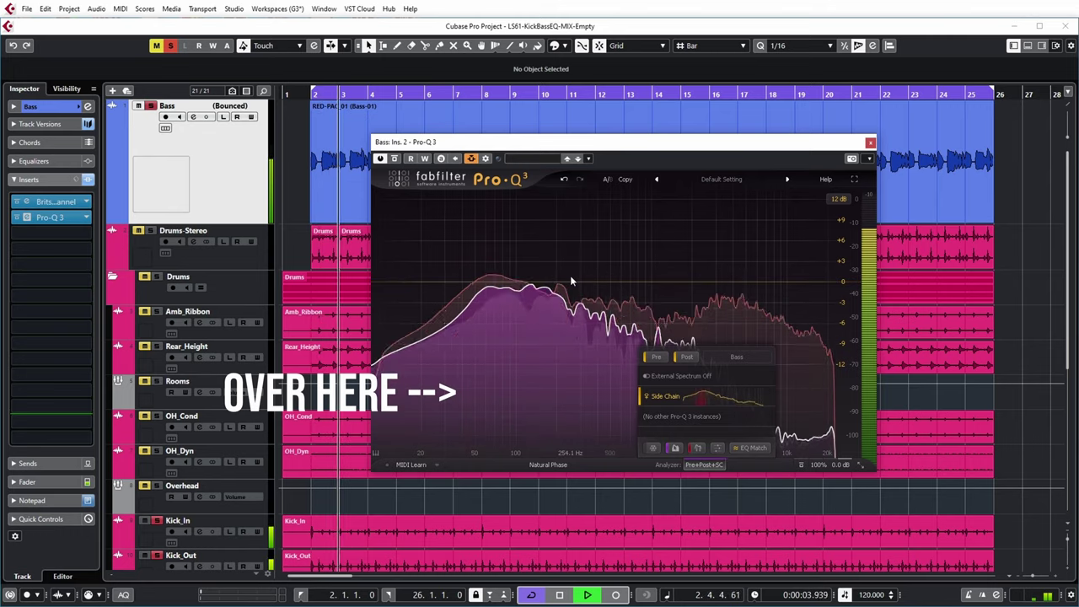
pyautogui.moveTo(570, 275)
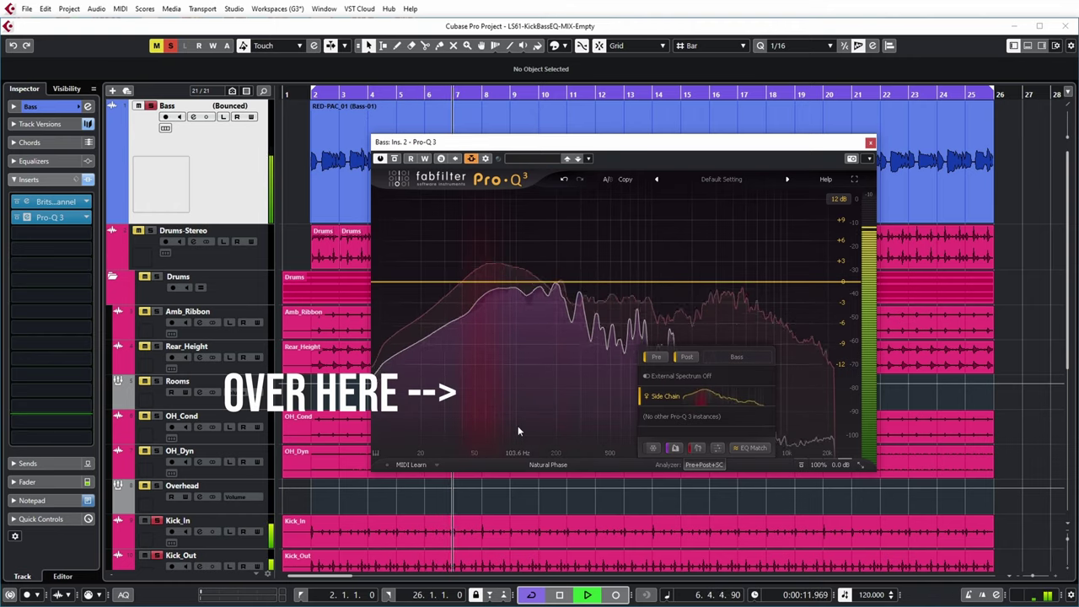
pyautogui.press('space')
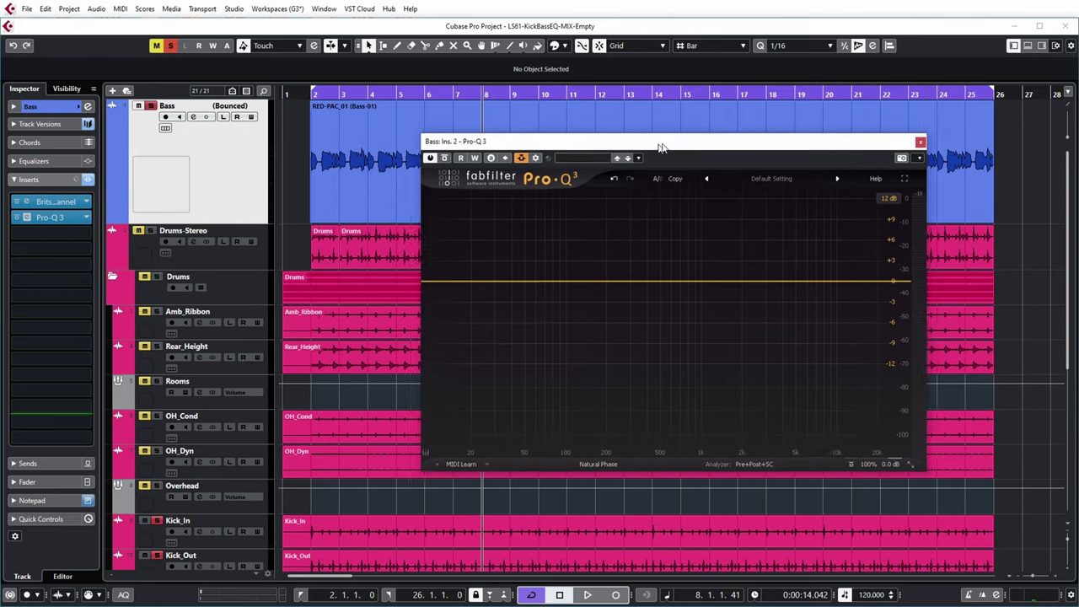
# Step: Move the bass EQ window aside and insert FabFilter Pro-Q 3 in the Kick group's first insert slot
pyautogui.moveTo(659, 143); pyautogui.dragTo(776, 171)
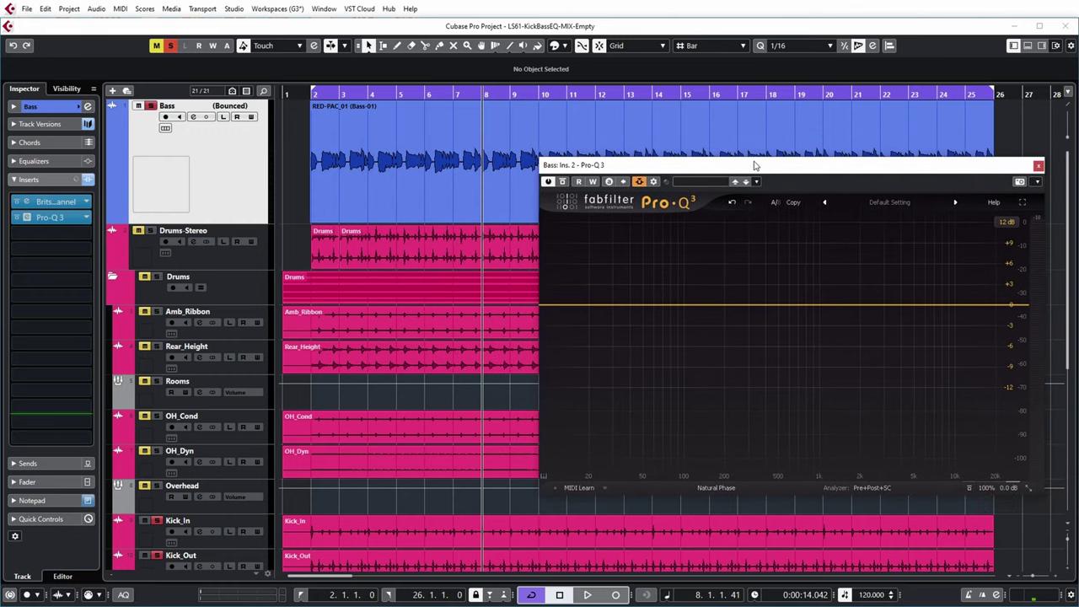
pyautogui.scroll(-8, 373, 442)
pyautogui.click(203, 345)
pyautogui.click(15, 144)
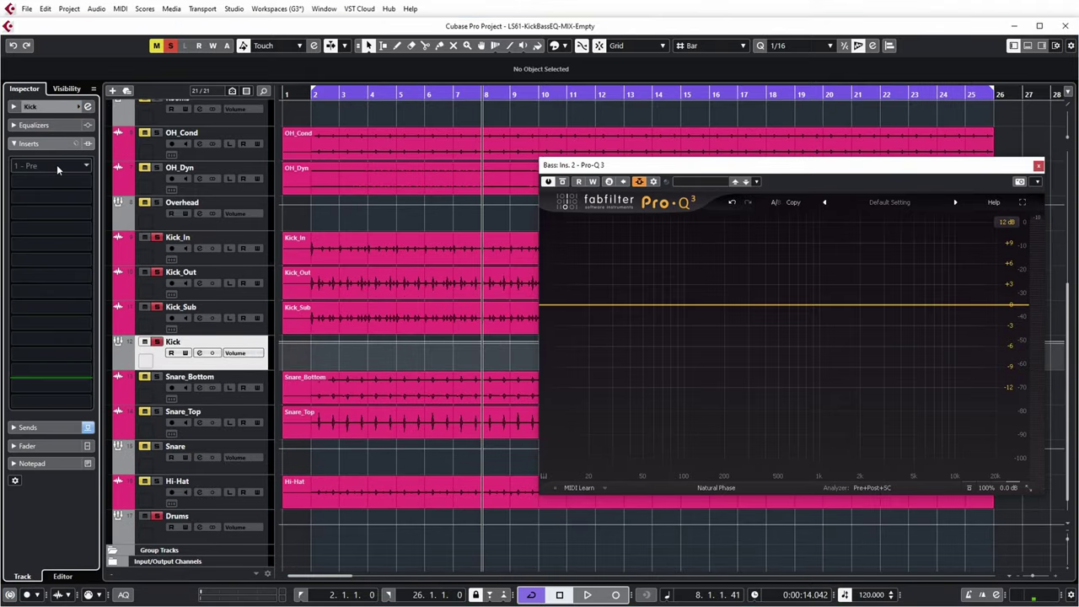
pyautogui.click(56, 164)
pyautogui.write('pro')
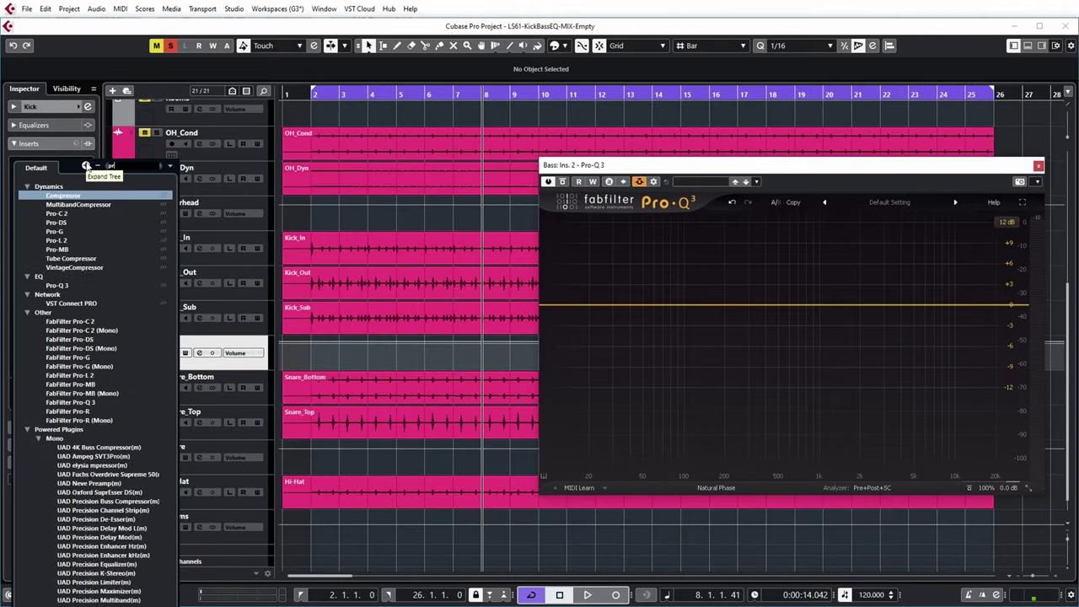
pyautogui.click(65, 367)
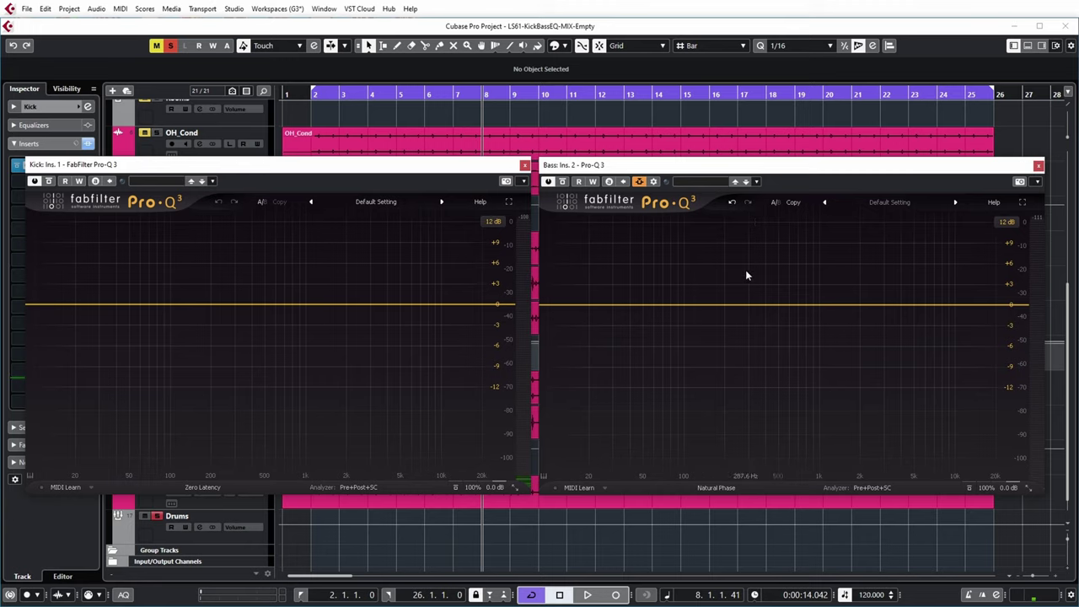
# Step: Play the kick and bass from bar 2, examine the kick's frequency peaks in its Pro-Q 3 spectrum, and stop playback
pyautogui.press('space')
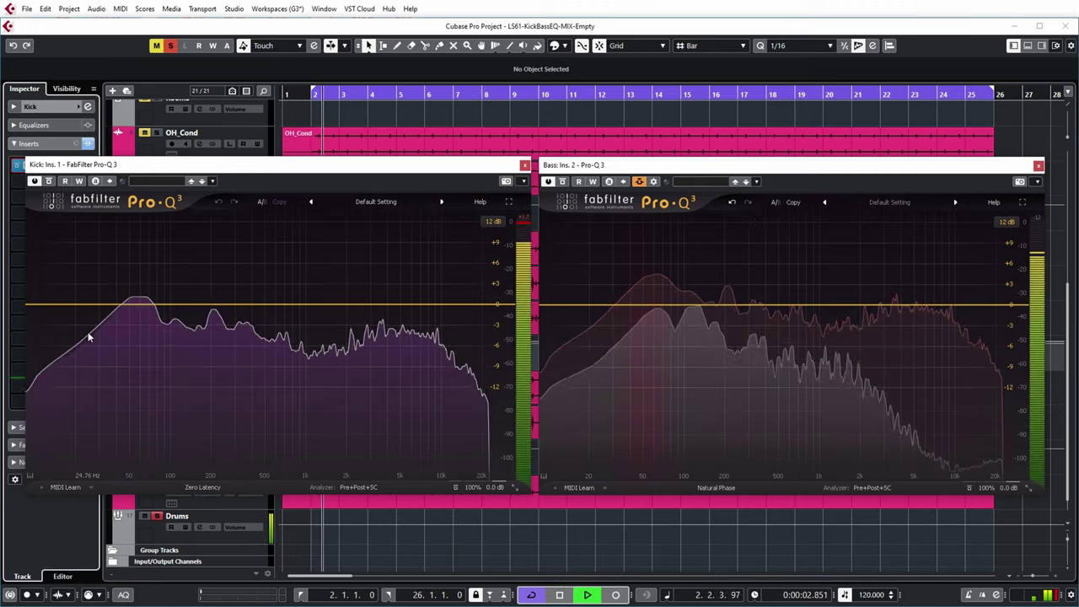
pyautogui.moveTo(90, 336)
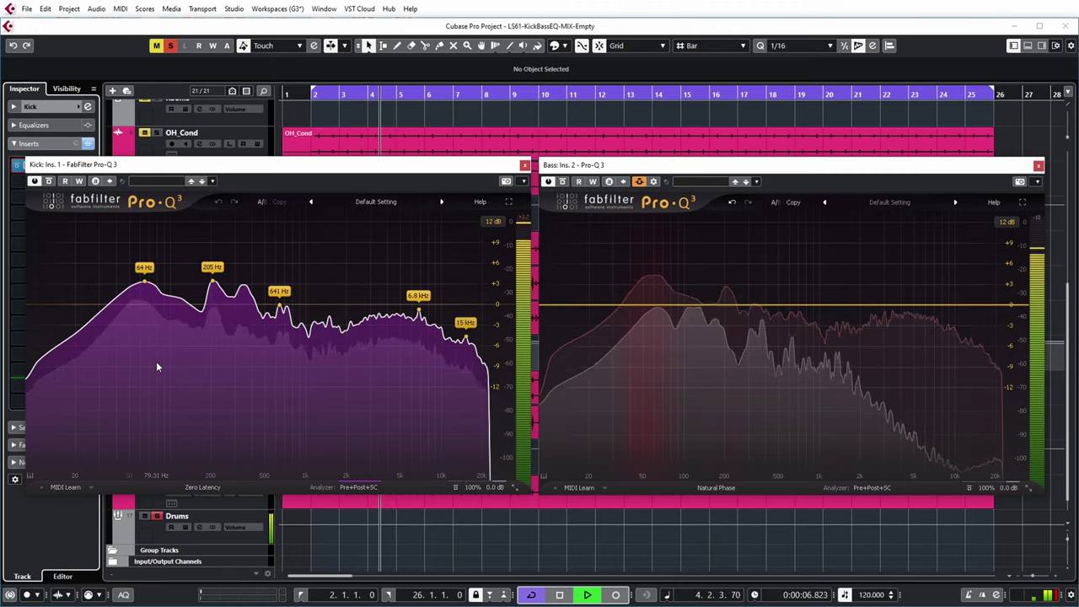
pyautogui.press('space')
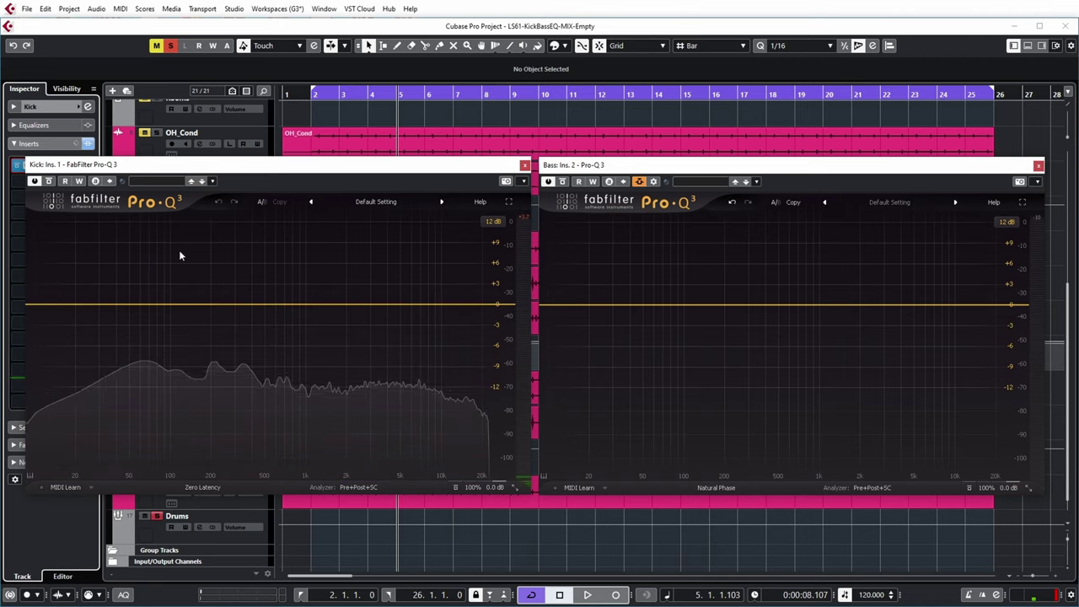
# Step: Add a 12 dB/oct low-cut band at about 18 Hz to the kick EQ and raise its Q for a small resonant bump at the cutoff
pyautogui.moveTo(68, 306); pyautogui.dragTo(69, 314)
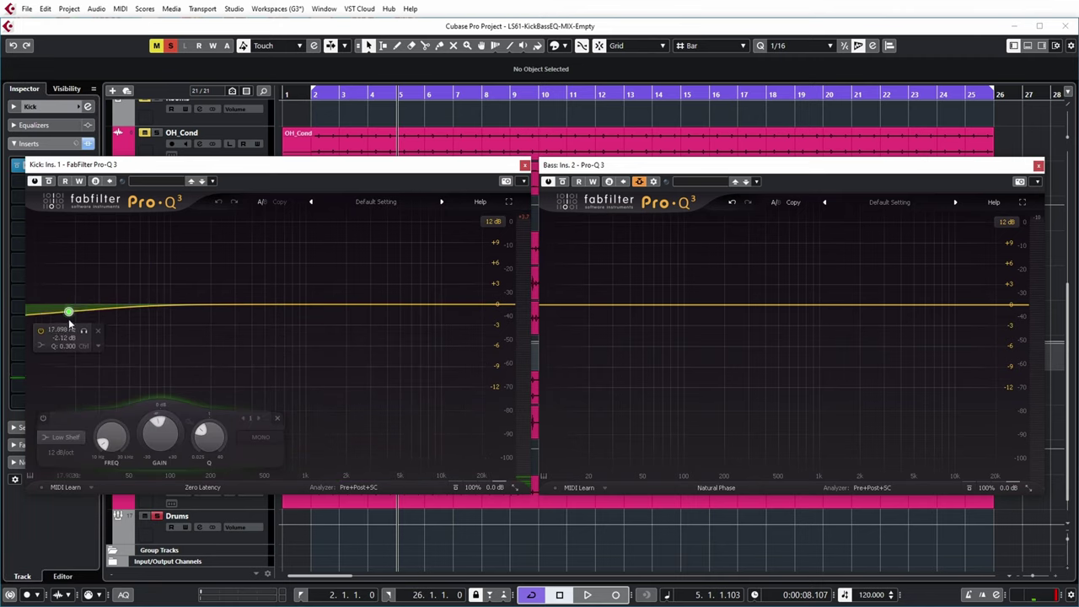
pyautogui.click(44, 346)
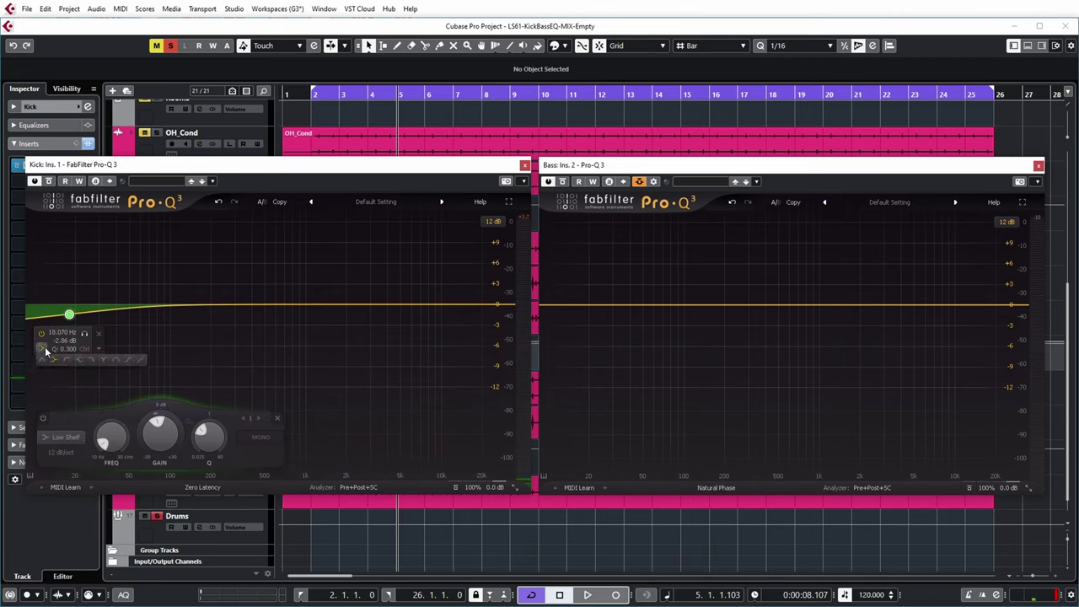
pyautogui.click(66, 360)
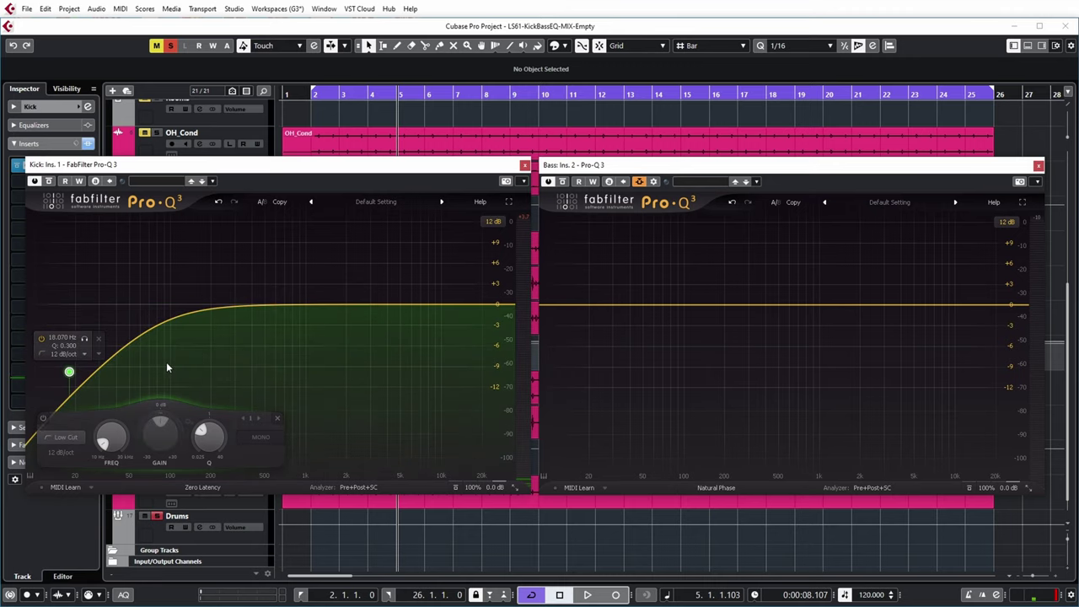
pyautogui.scroll(8, 206, 438)
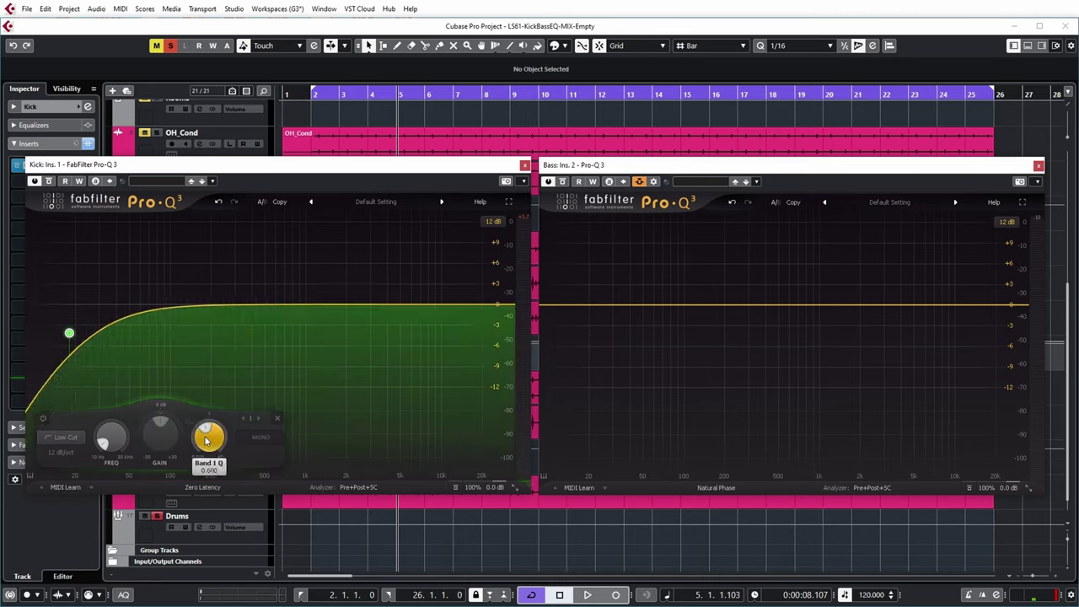
pyautogui.scroll(8, 207, 438)
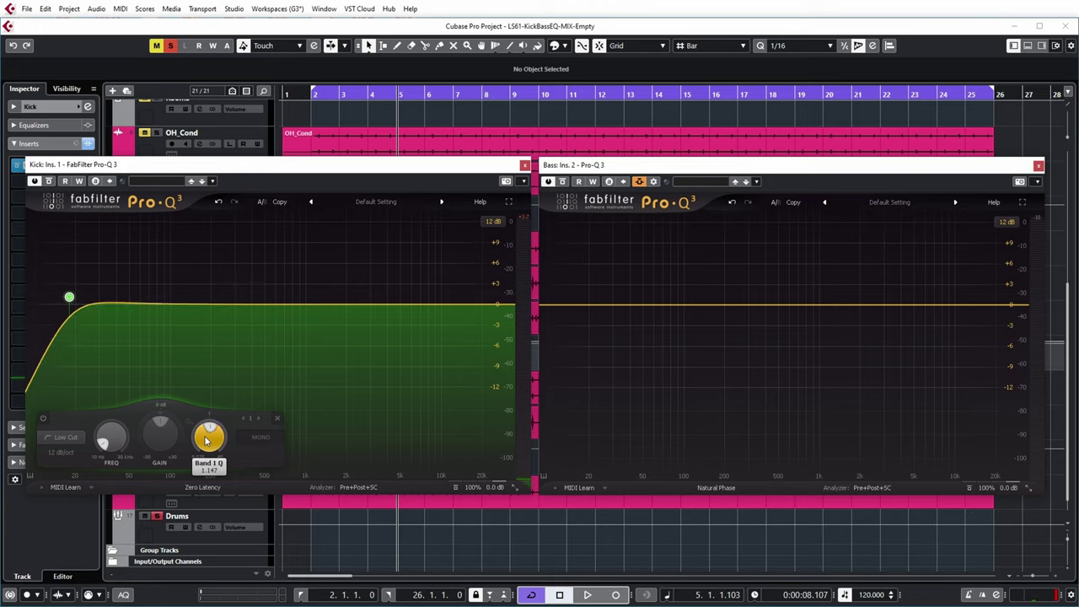
pyautogui.scroll(2, 208, 438)
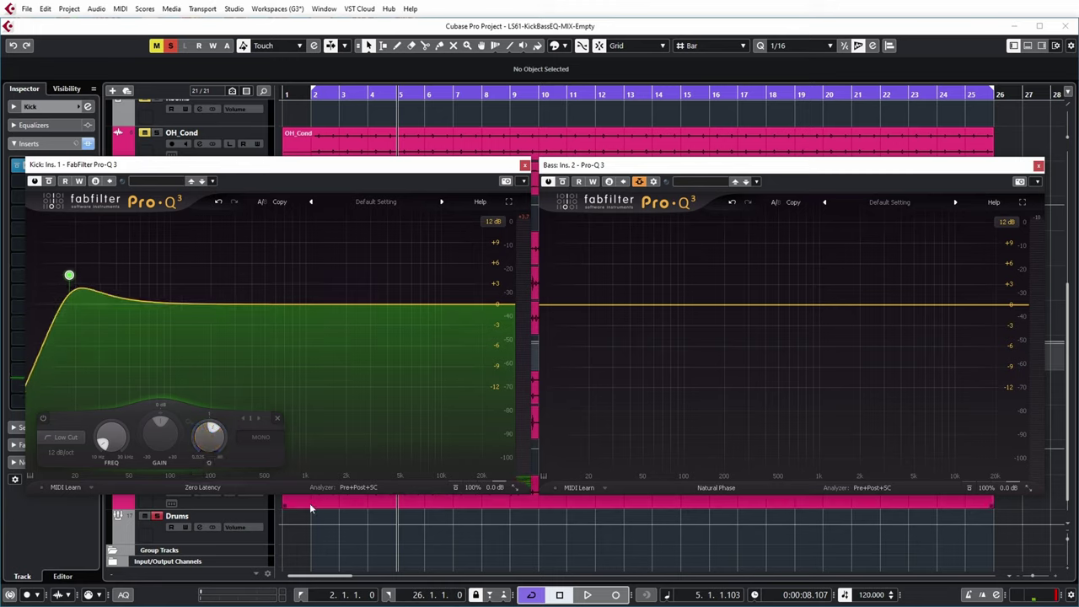